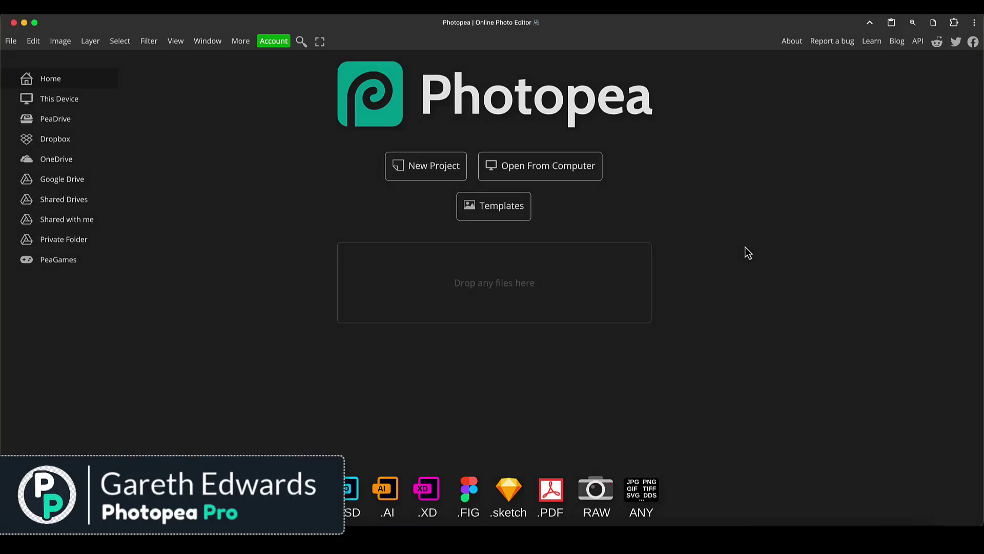
Create a new 1920×1080 project from the FB Event Image preset
{"action": "left_click", "coordinate": [440, 174]}
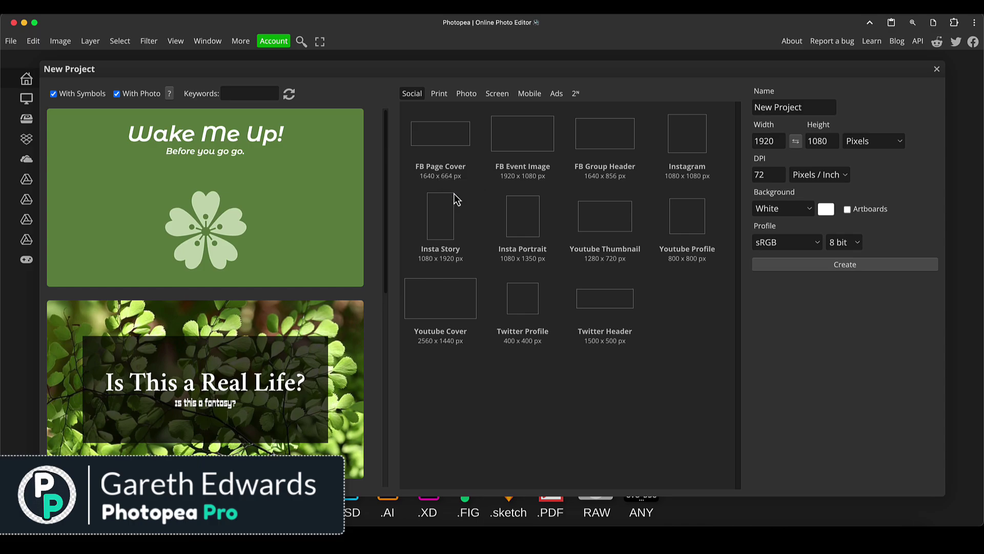
{"action": "left_click", "coordinate": [521, 144]}
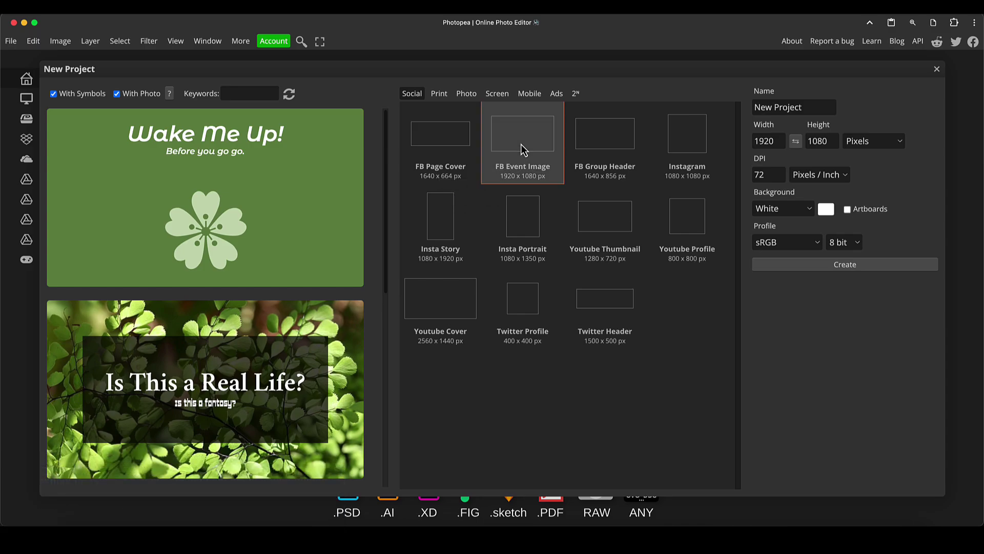
{"action": "left_click", "coordinate": [844, 264]}
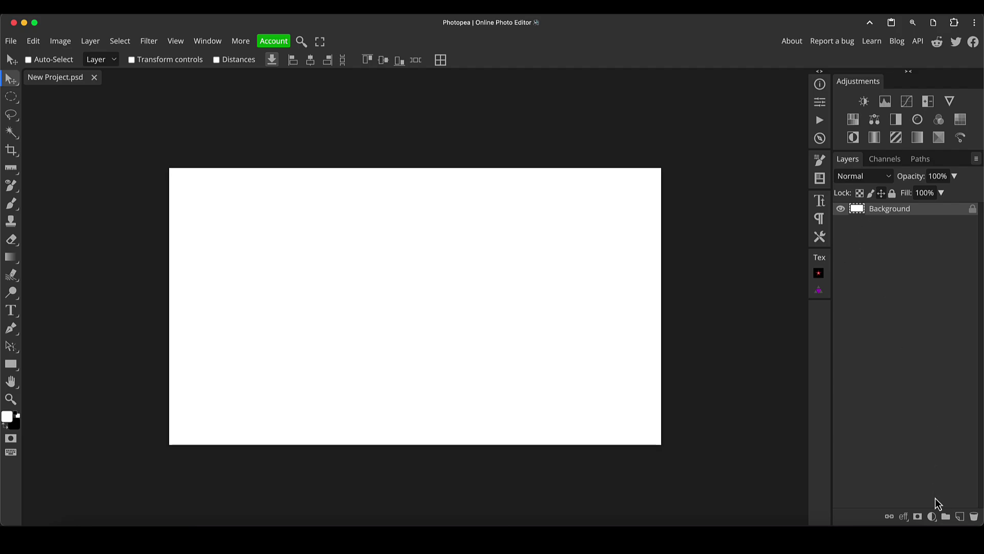
Add a pure black (#000000) Color Fill layer over the white background
{"action": "left_click", "coordinate": [932, 517]}
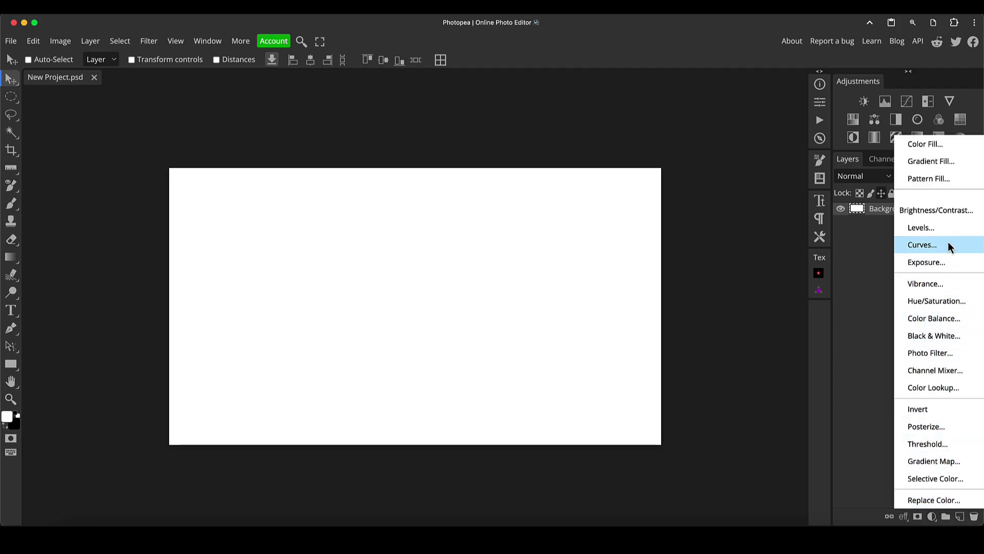
{"action": "left_click", "coordinate": [937, 144]}
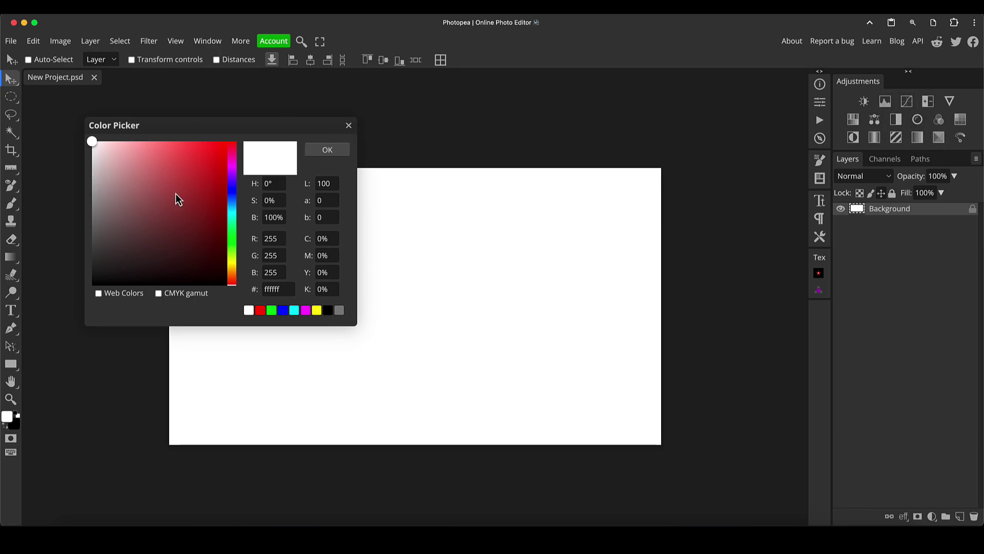
{"action": "left_click_drag", "start_coordinate": [98, 279], "coordinate": [66, 321]}
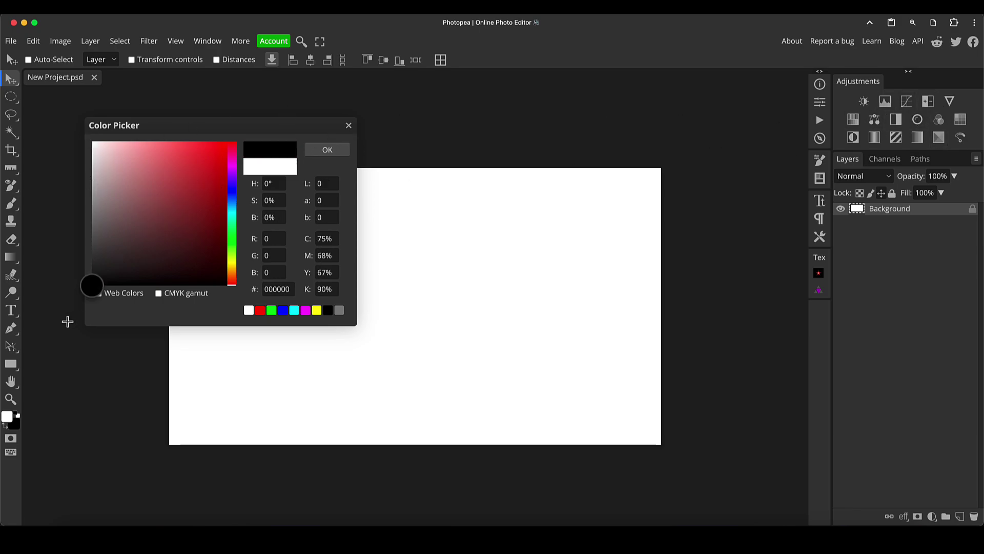
{"action": "left_click", "coordinate": [328, 149]}
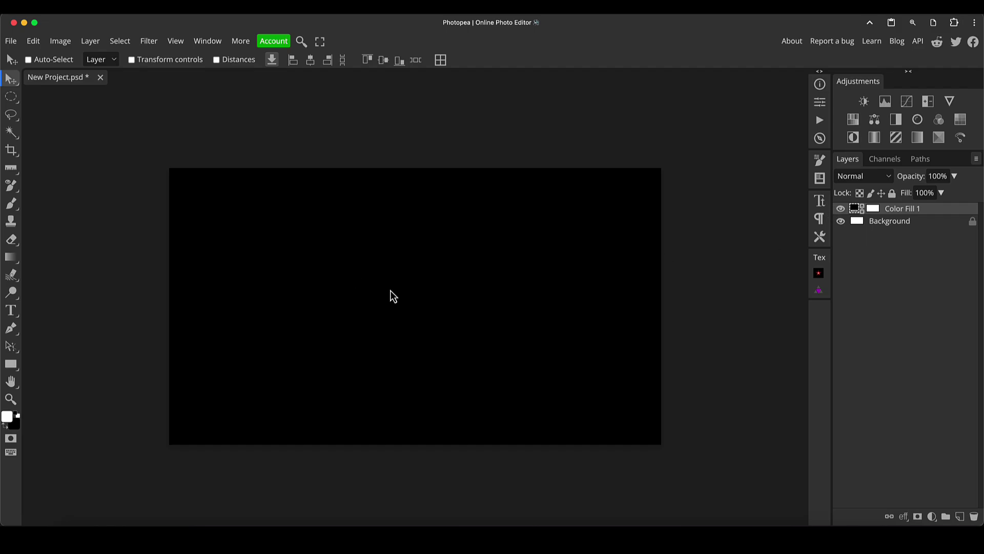
{"action": "key", "text": "t"}
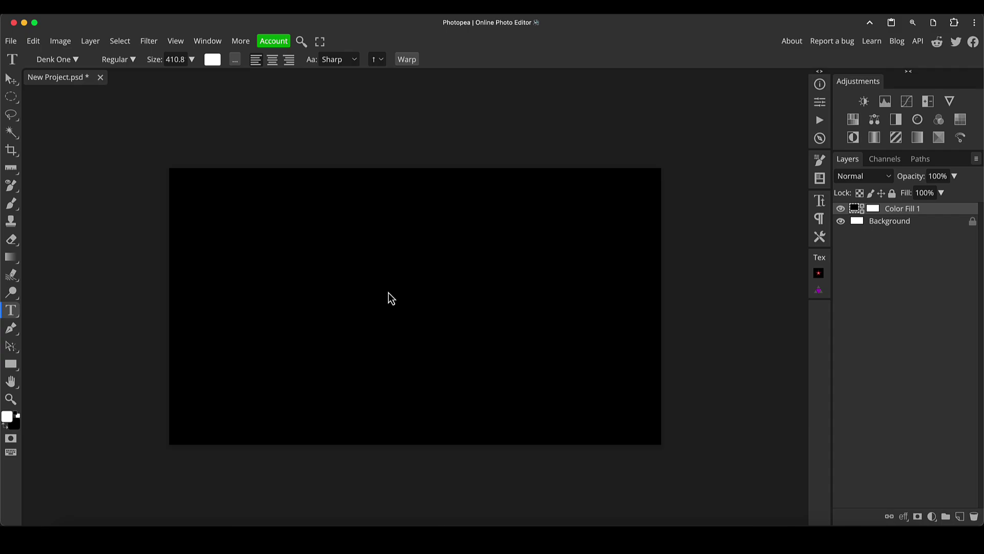
Type white 'SPARKLE' text in Denk One and move it to the canvas centre
{"action": "left_click", "coordinate": [389, 294]}
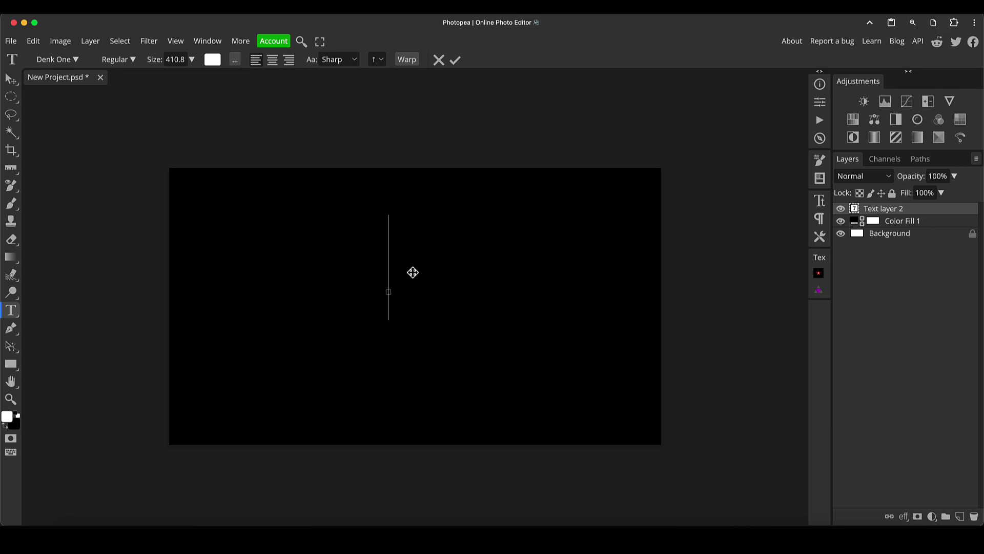
{"action": "type", "text": "SPARKLE"}
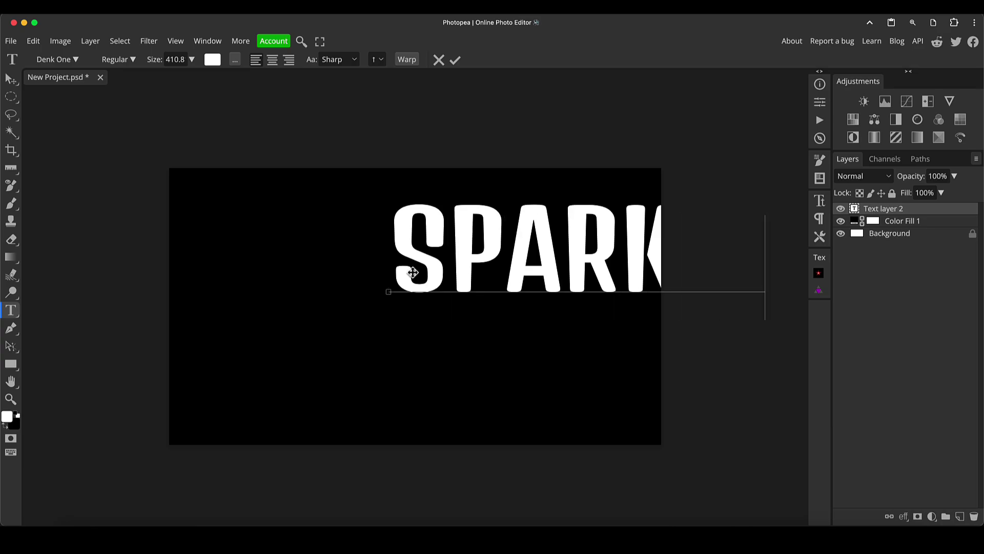
{"action": "left_click", "coordinate": [11, 78]}
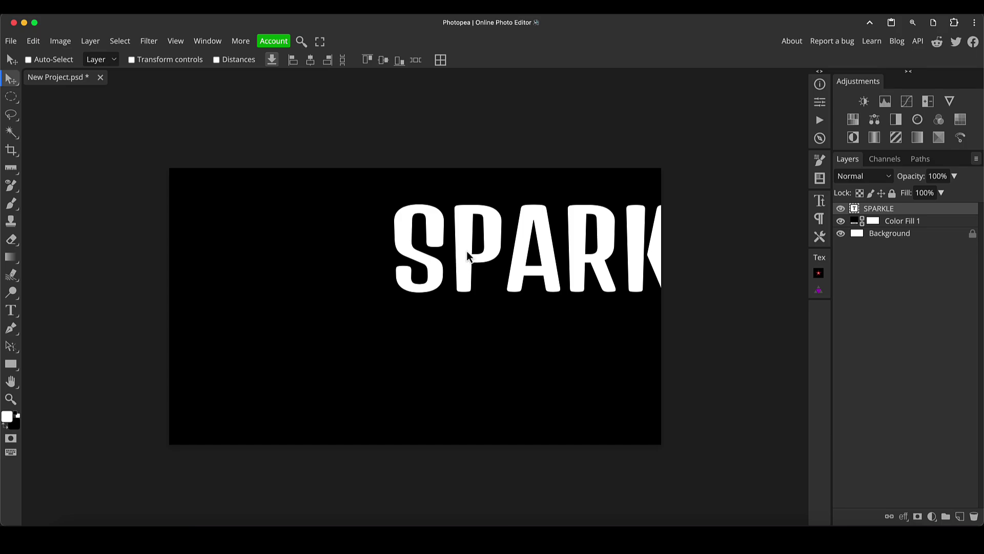
{"action": "left_click_drag", "start_coordinate": [467, 251], "coordinate": [313, 307]}
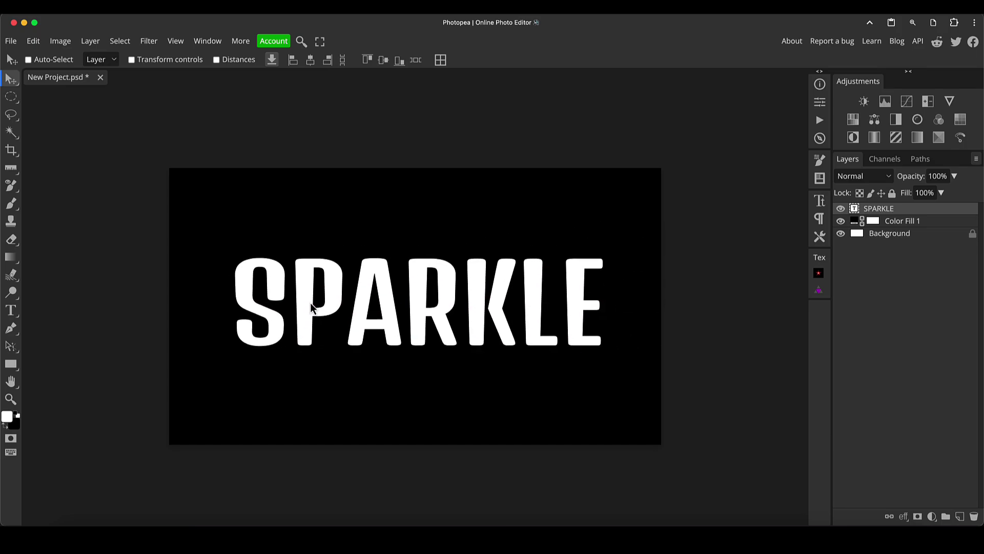
{"action": "left_click", "coordinate": [823, 201]}
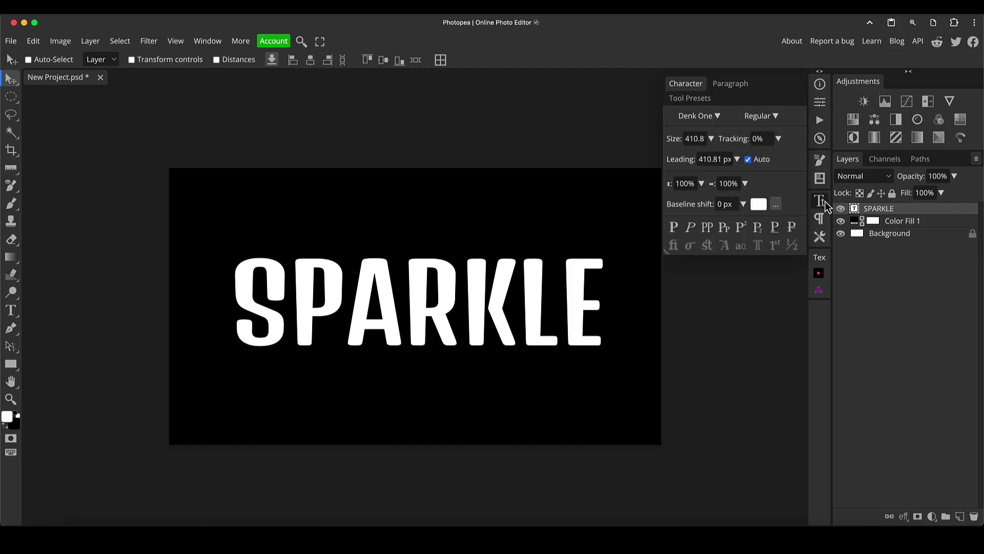
{"action": "left_click", "coordinate": [718, 119]}
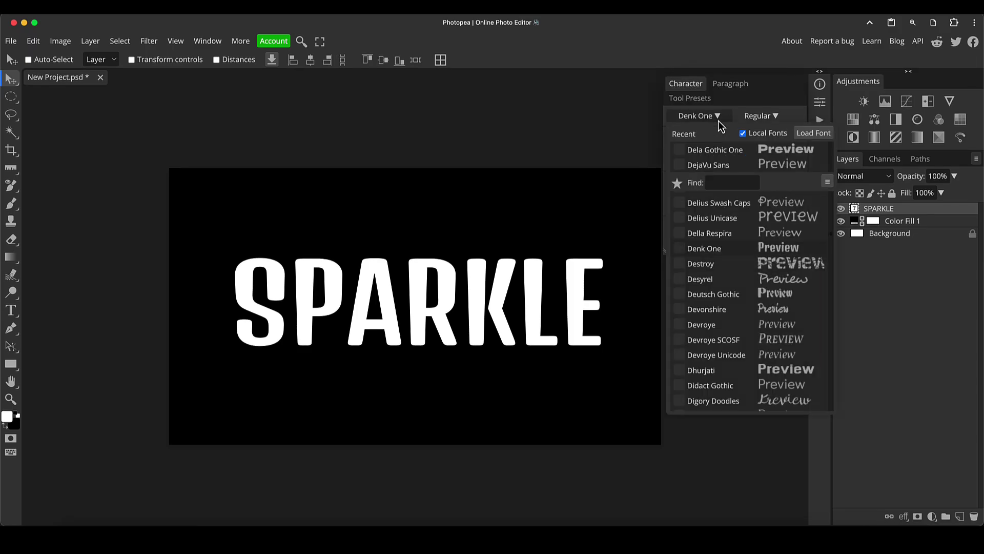
{"action": "left_click", "coordinate": [735, 182]}
{"action": "left_click", "coordinate": [896, 288]}
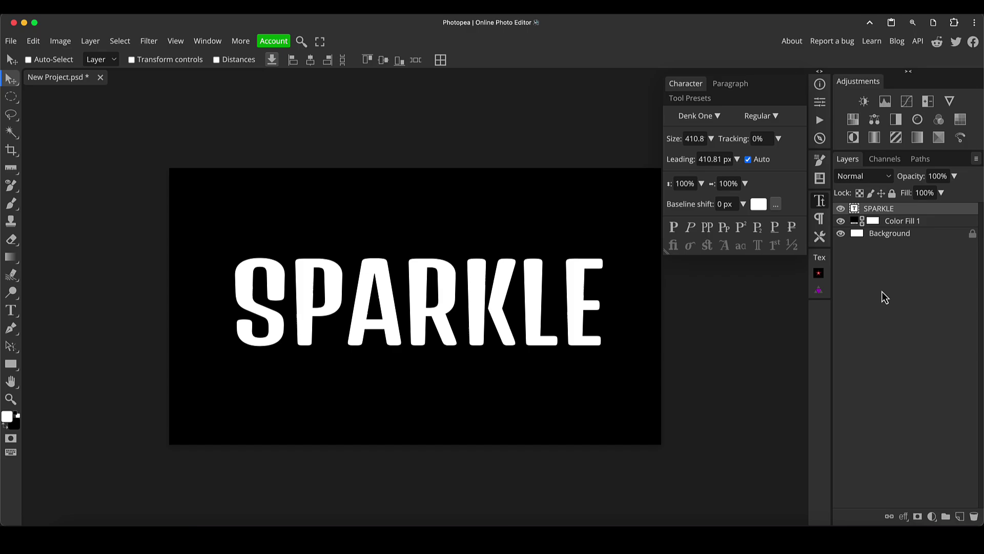
{"action": "left_click", "coordinate": [820, 201]}
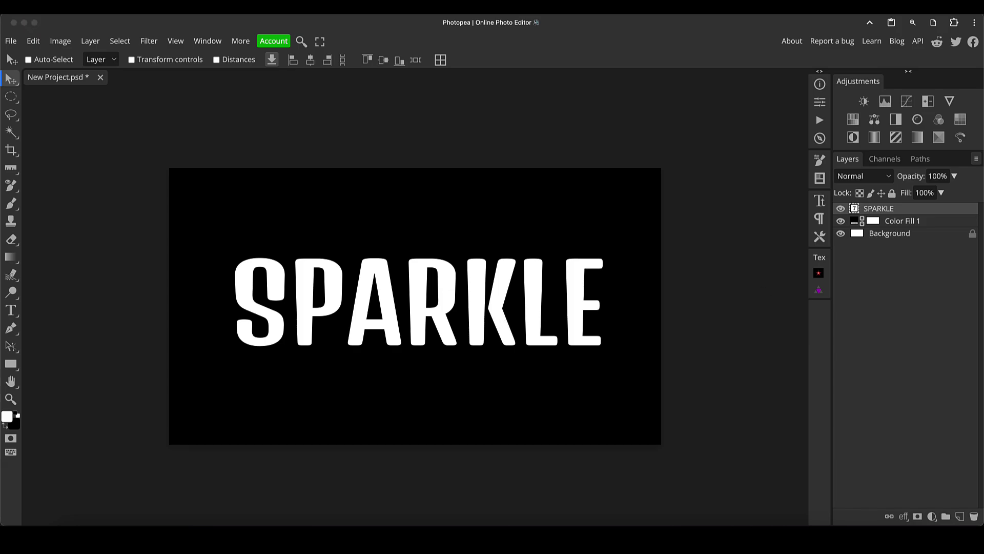
Place the kaboompics gold glitter photo and scale it to cover the SPARKLE text
{"action": "left_click_drag", "start_coordinate": [983, 235], "coordinate": [405, 231]}
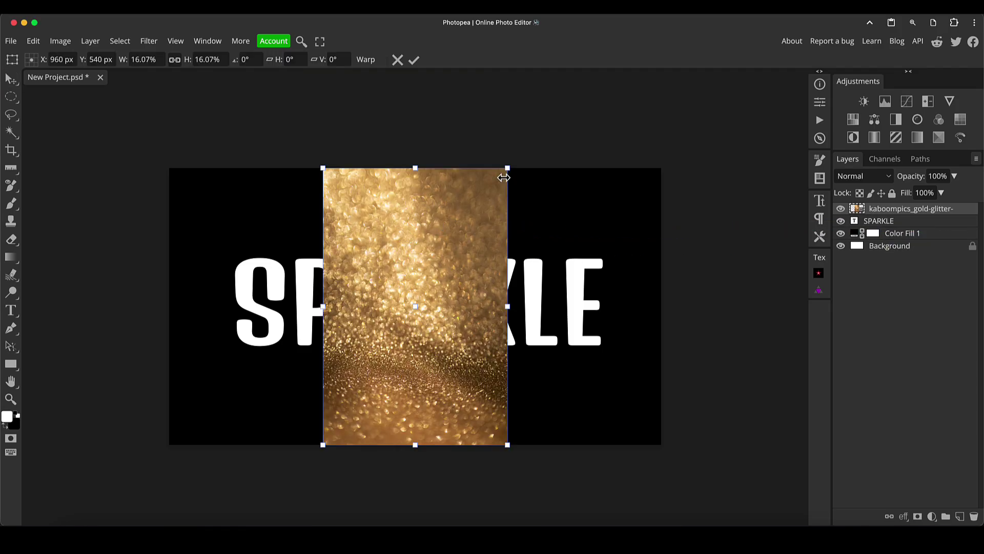
{"action": "left_click_drag", "start_coordinate": [508, 169], "coordinate": [659, 51]}
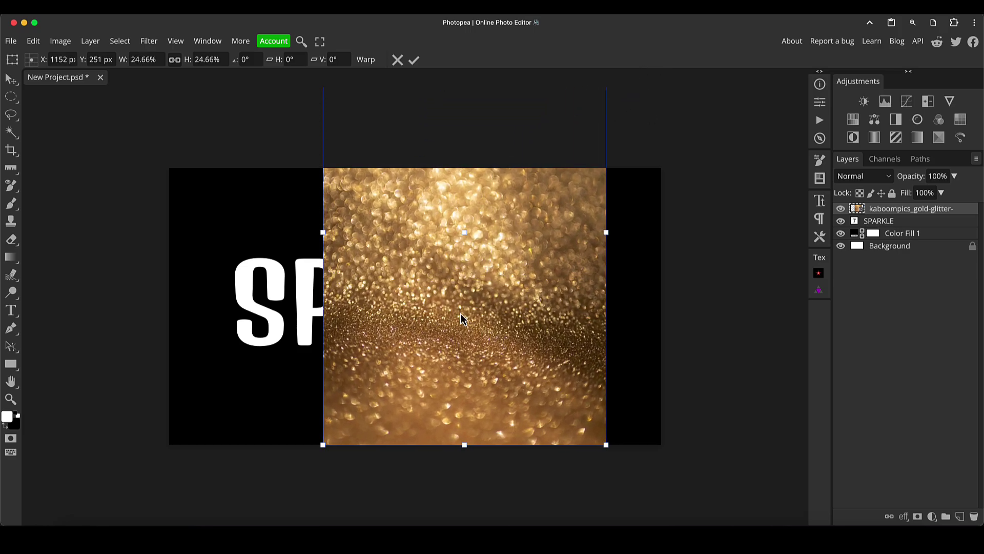
{"action": "left_click_drag", "start_coordinate": [323, 445], "coordinate": [184, 538]}
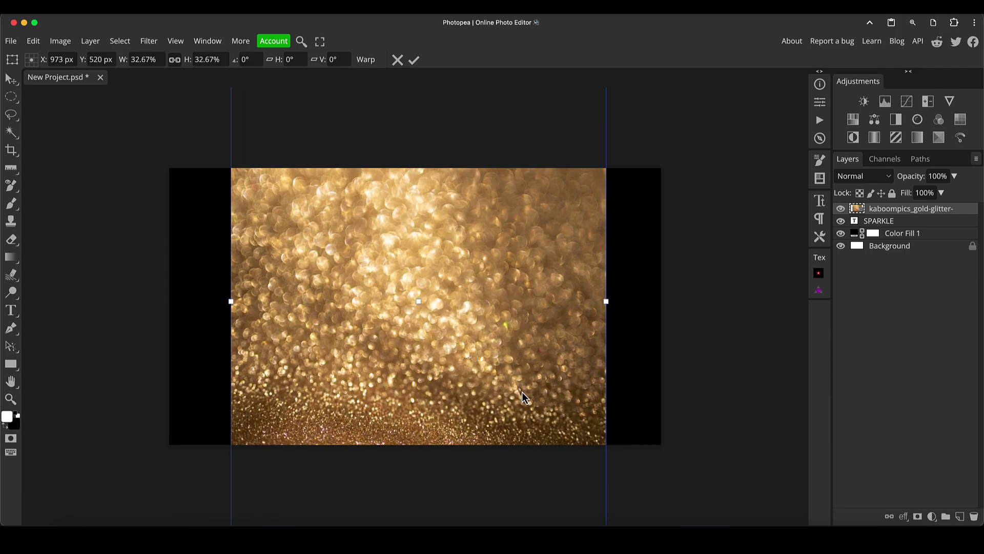
{"action": "left_click_drag", "start_coordinate": [522, 392], "coordinate": [524, 215]}
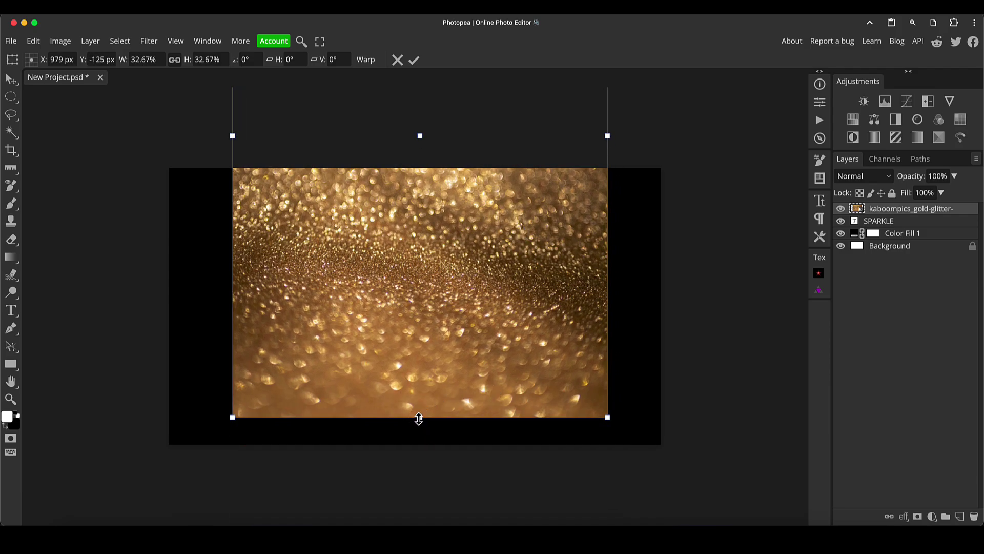
{"action": "left_click_drag", "start_coordinate": [420, 413], "coordinate": [456, 247]}
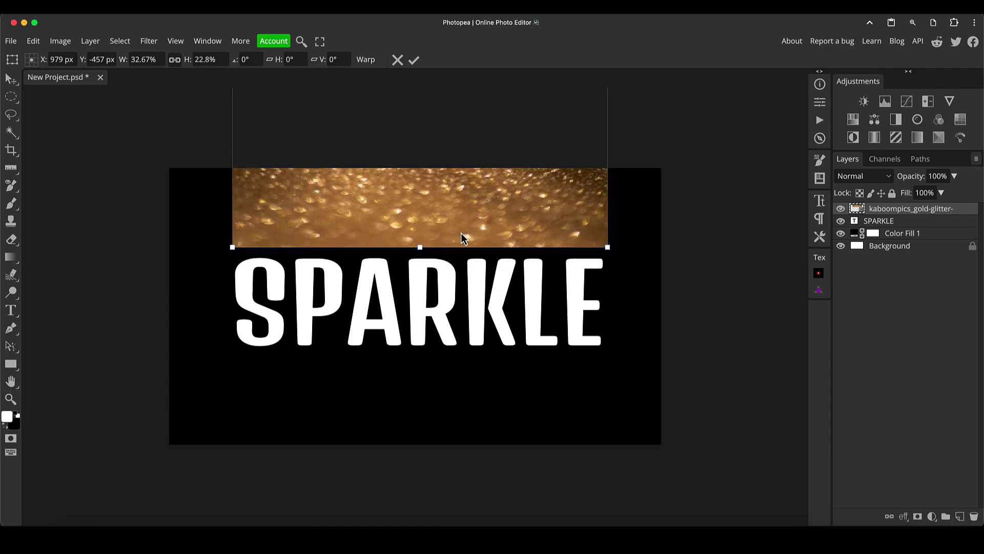
{"action": "left_click_drag", "start_coordinate": [494, 209], "coordinate": [490, 398]}
{"action": "key", "text": "Return"}
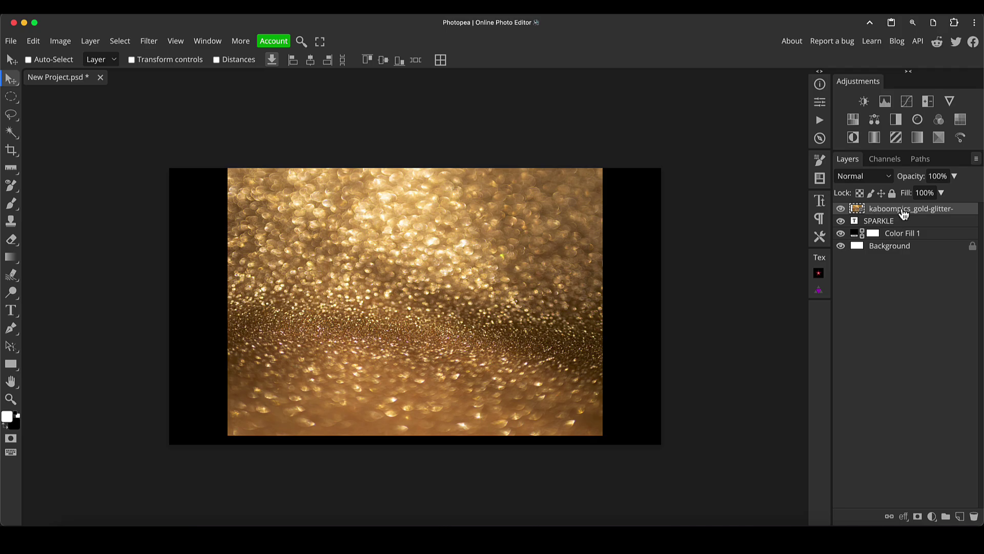
Clip the glitter photo to SPARKLE and shift the texture within the letters
{"action": "left_click", "coordinate": [856, 215], "text": "alt"}
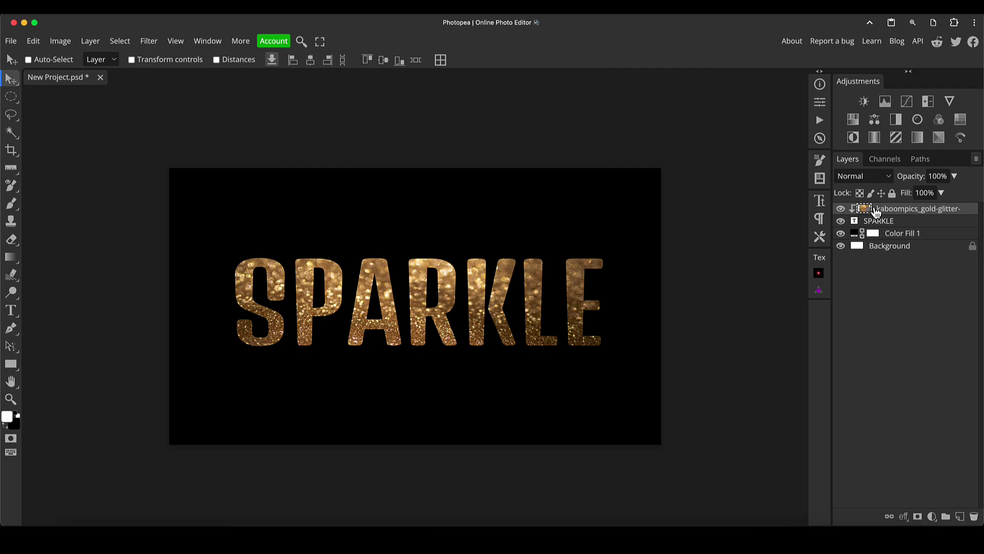
{"action": "left_click_drag", "start_coordinate": [464, 277], "coordinate": [472, 326]}
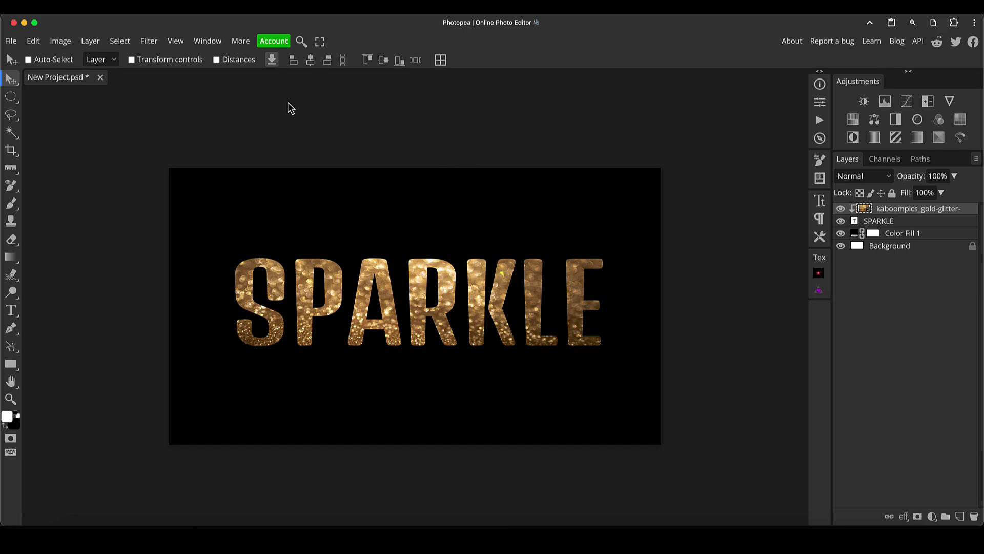
{"action": "left_click", "coordinate": [211, 41]}
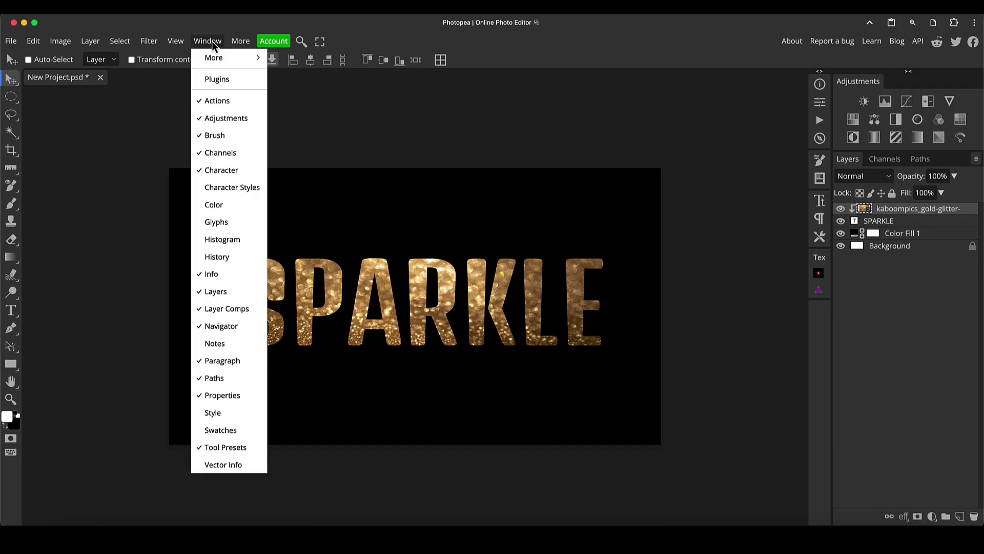
{"action": "left_click", "coordinate": [216, 80]}
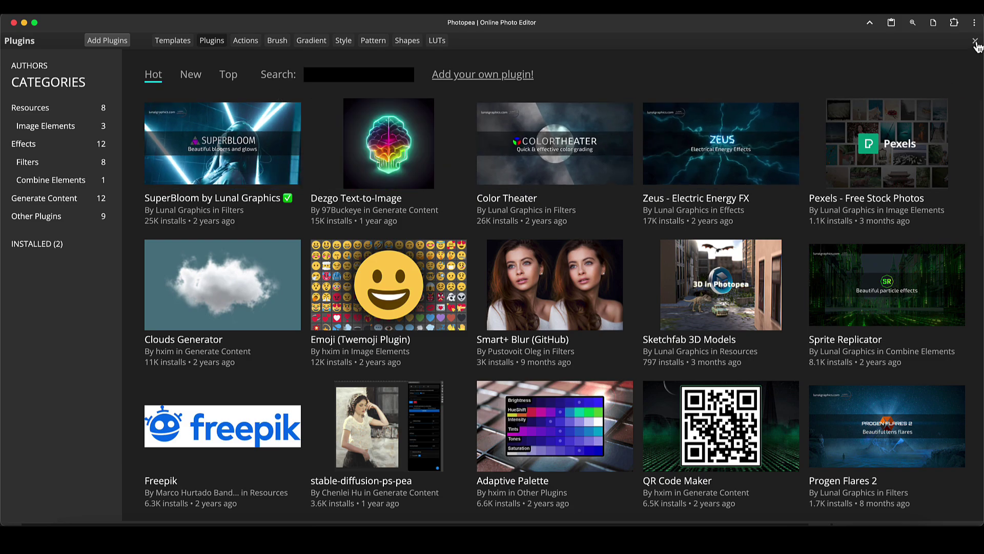
{"action": "left_click", "coordinate": [976, 43]}
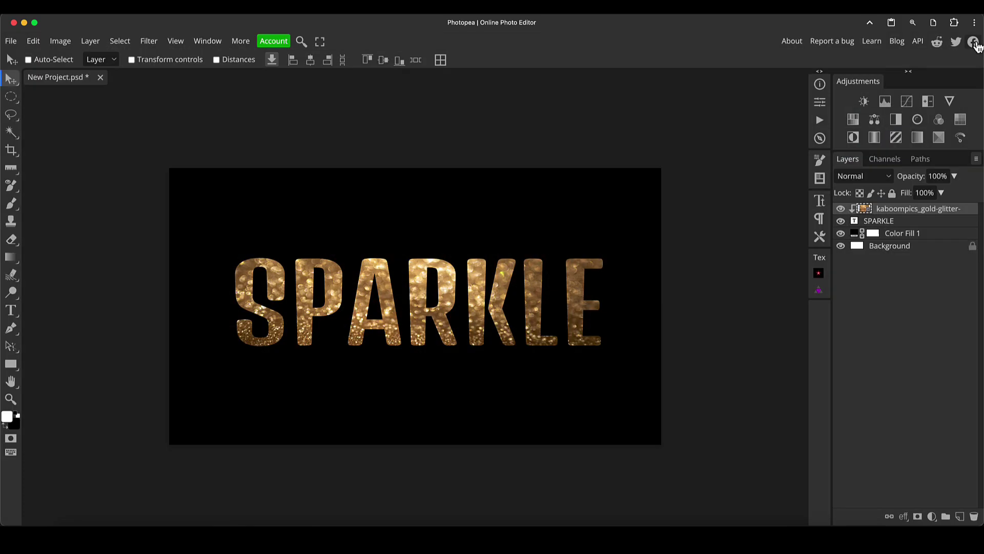
Launch the SuperBloom plugin and enlarge its panel for a bigger preview
{"action": "left_click", "coordinate": [819, 292]}
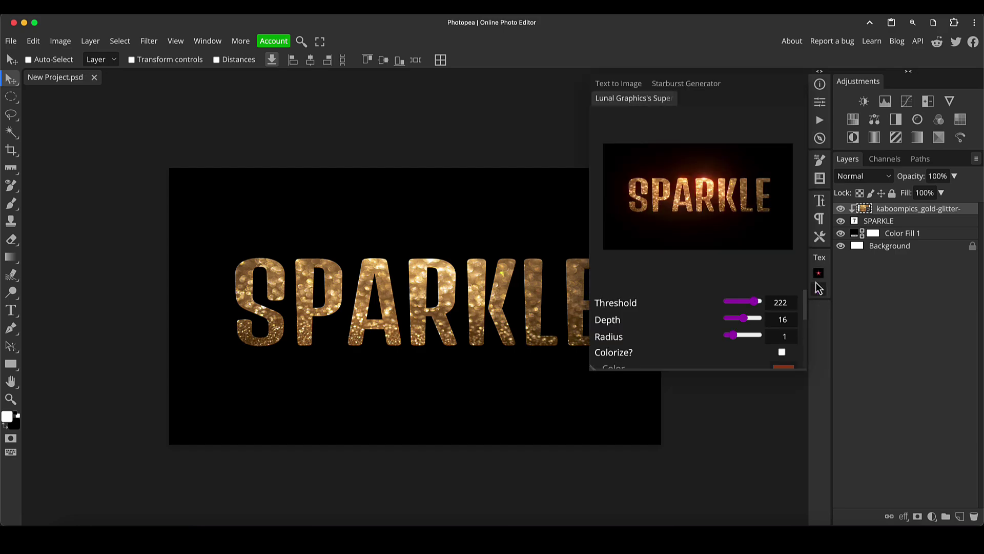
{"action": "left_click_drag", "start_coordinate": [591, 368], "coordinate": [177, 489]}
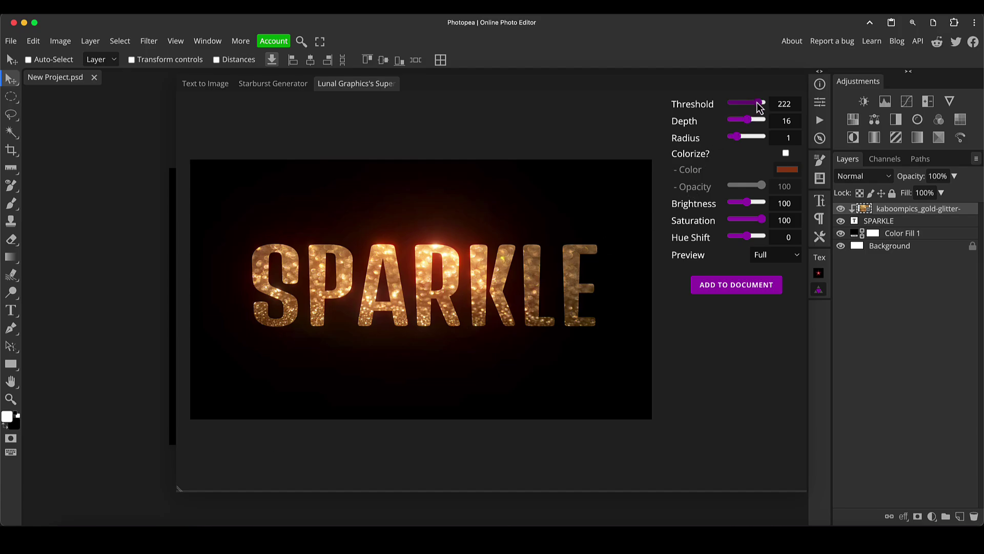
Tune SuperBloom to Threshold 202, Depth 14 and Radius 1.6 for a tighter halo
{"action": "left_click_drag", "start_coordinate": [759, 104], "coordinate": [743, 104]}
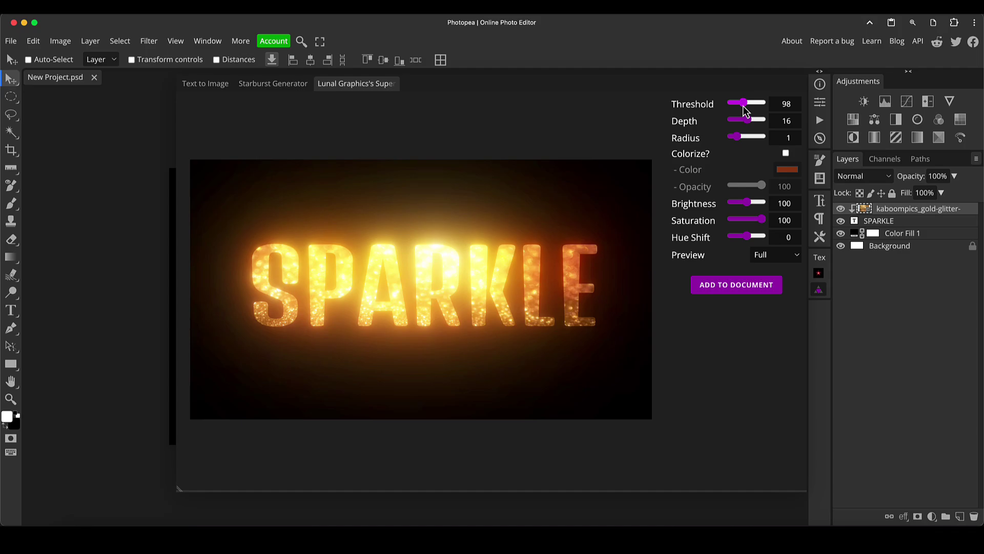
{"action": "left_click_drag", "start_coordinate": [746, 106], "coordinate": [774, 115]}
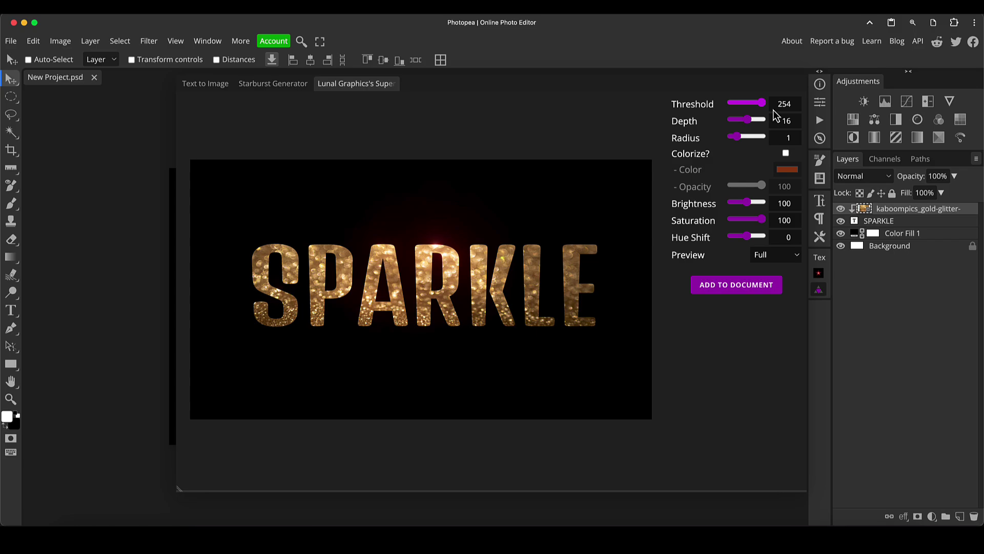
{"action": "left_click_drag", "start_coordinate": [775, 115], "coordinate": [749, 113]}
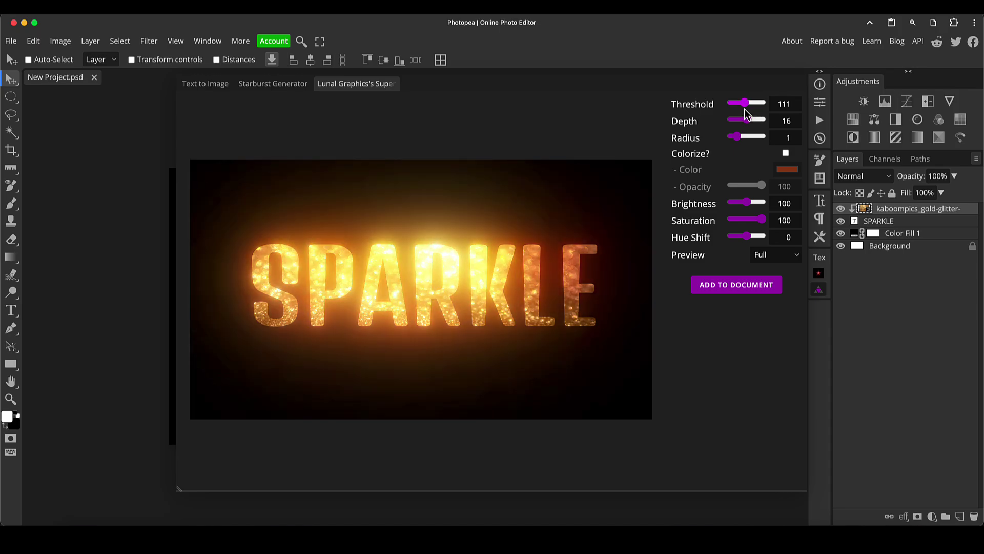
{"action": "mouse_move", "coordinate": [745, 109]}
{"action": "left_mouse_down"}
{"action": "mouse_move", "coordinate": [721, 110]}
{"action": "mouse_move", "coordinate": [756, 110]}
{"action": "left_mouse_up"}
{"action": "left_click", "coordinate": [746, 123]}
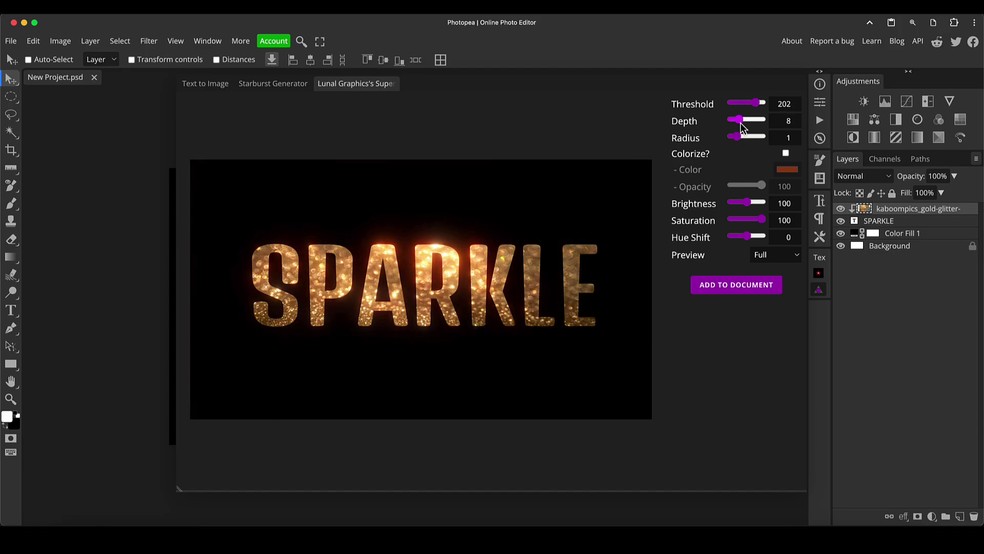
{"action": "mouse_move", "coordinate": [747, 125]}
{"action": "left_mouse_down"}
{"action": "mouse_move", "coordinate": [757, 133]}
{"action": "mouse_move", "coordinate": [737, 144]}
{"action": "mouse_move", "coordinate": [746, 133]}
{"action": "left_mouse_up"}
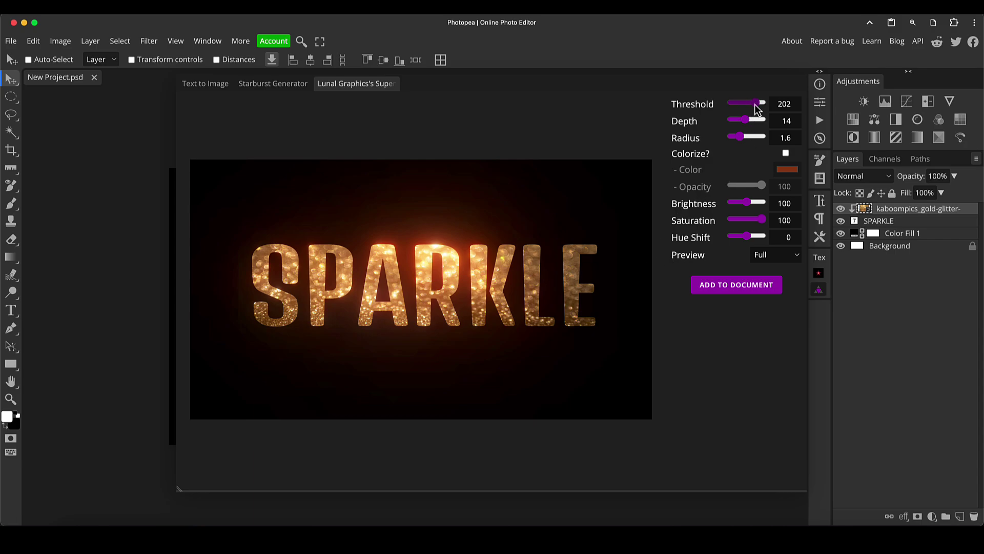
Set SuperBloom to Threshold 195, Depth 5 and Radius 0.9
{"action": "mouse_move", "coordinate": [754, 106]}
{"action": "left_mouse_down"}
{"action": "mouse_move", "coordinate": [763, 112]}
{"action": "mouse_move", "coordinate": [736, 122]}
{"action": "mouse_move", "coordinate": [757, 109]}
{"action": "mouse_move", "coordinate": [746, 113]}
{"action": "mouse_move", "coordinate": [739, 144]}
{"action": "mouse_move", "coordinate": [735, 126]}
{"action": "mouse_move", "coordinate": [754, 105]}
{"action": "left_mouse_up"}
{"action": "mouse_move", "coordinate": [738, 138]}
{"action": "left_mouse_down"}
{"action": "mouse_move", "coordinate": [744, 145]}
{"action": "mouse_move", "coordinate": [737, 128]}
{"action": "left_mouse_up"}
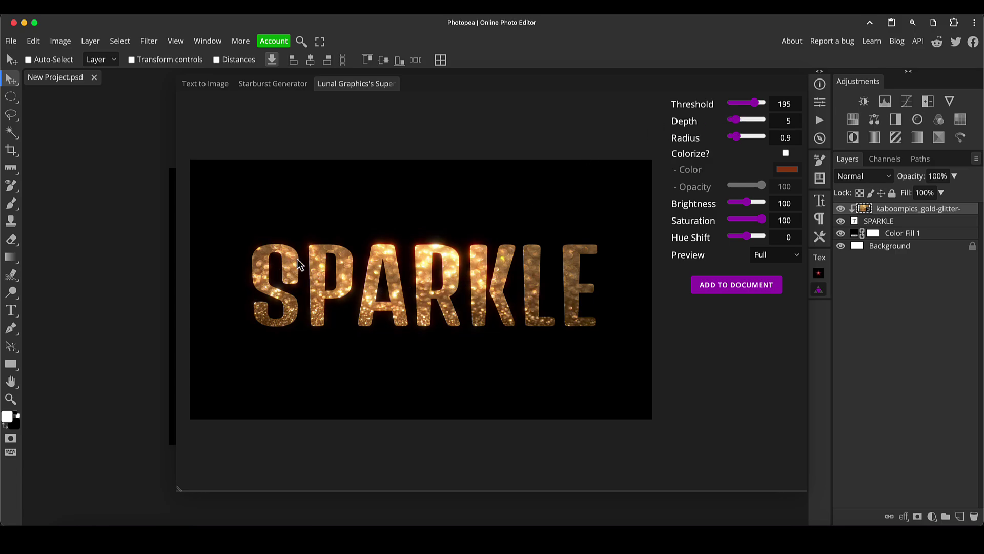
Colorize the glow gold, RGB 244, 209, 82, sampled from the letter P
{"action": "left_click", "coordinate": [786, 155]}
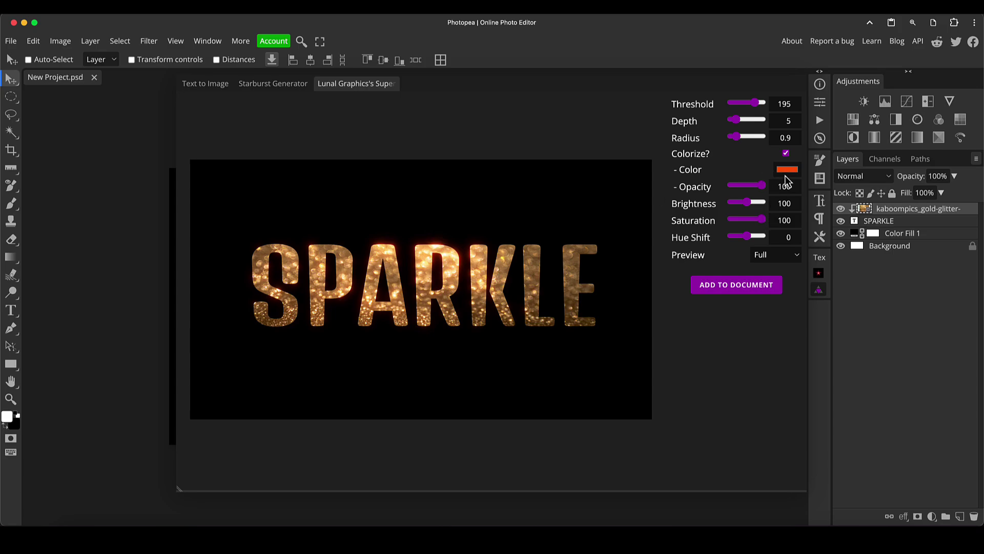
{"action": "left_click", "coordinate": [788, 172]}
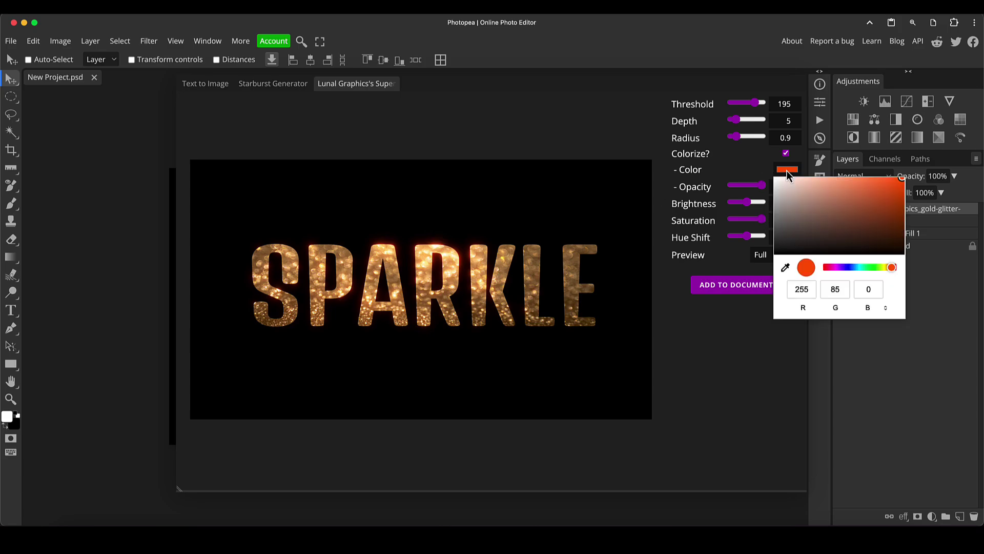
{"action": "left_click", "coordinate": [787, 271]}
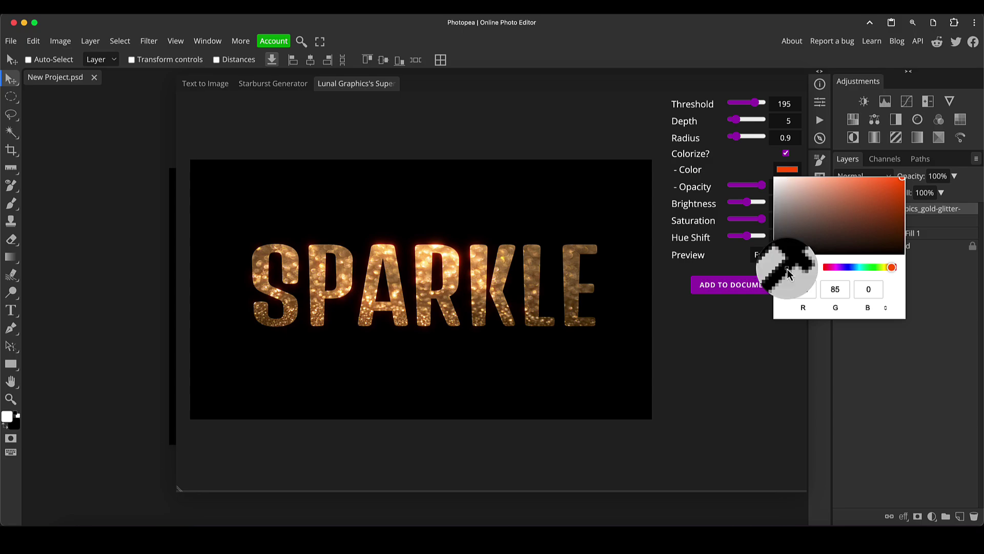
{"action": "left_click", "coordinate": [347, 291]}
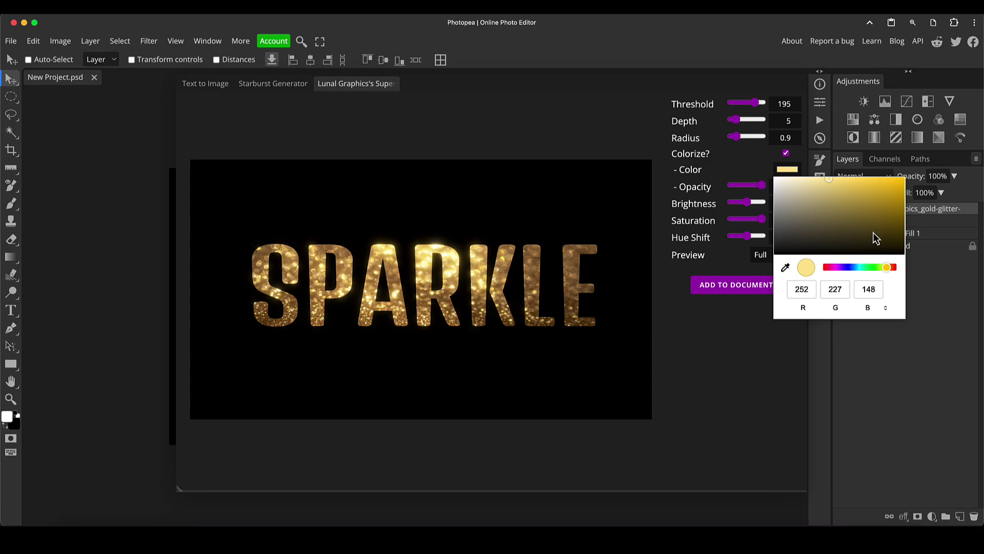
{"action": "left_click_drag", "start_coordinate": [846, 186], "coordinate": [861, 182]}
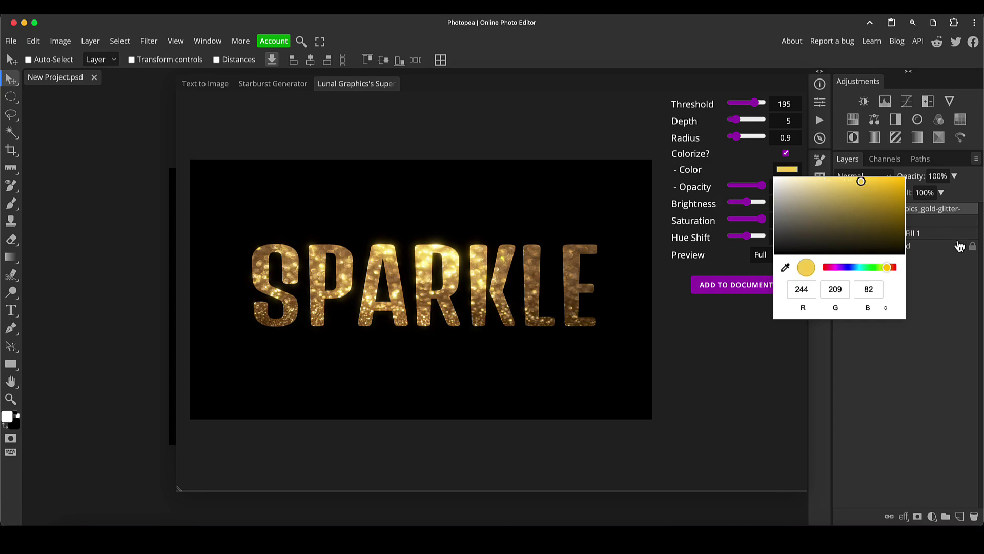
{"action": "left_click", "coordinate": [700, 339]}
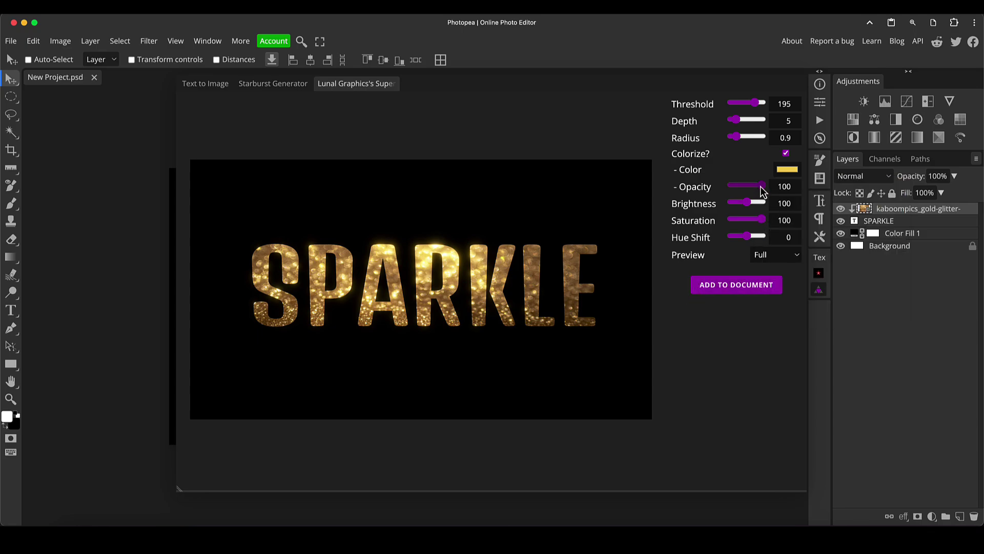
Test lowering the SuperBloom glow's Opacity slider
{"action": "left_click_drag", "start_coordinate": [761, 191], "coordinate": [746, 246]}
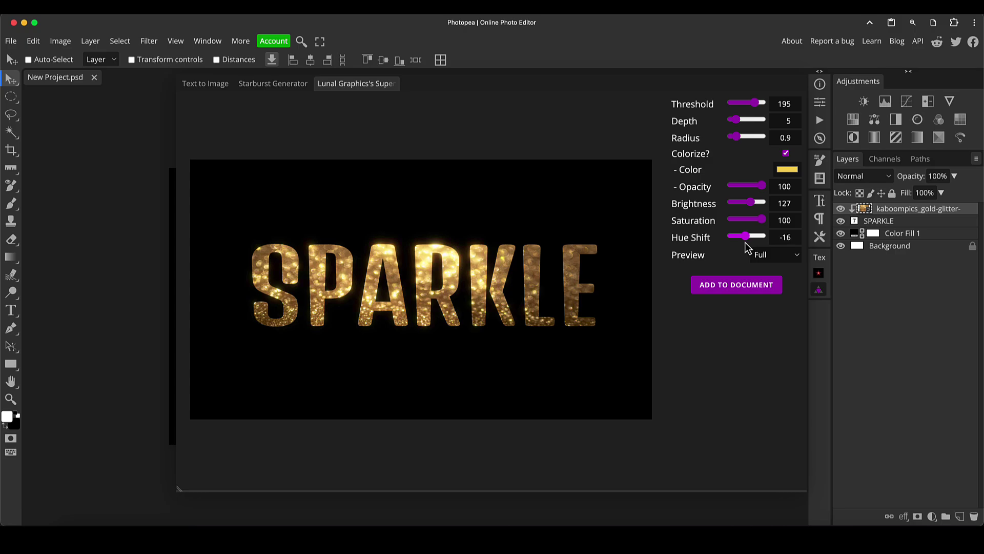
Compare the SuperBloom preview modes Glow Only, None, and Full
{"action": "left_click", "coordinate": [770, 256]}
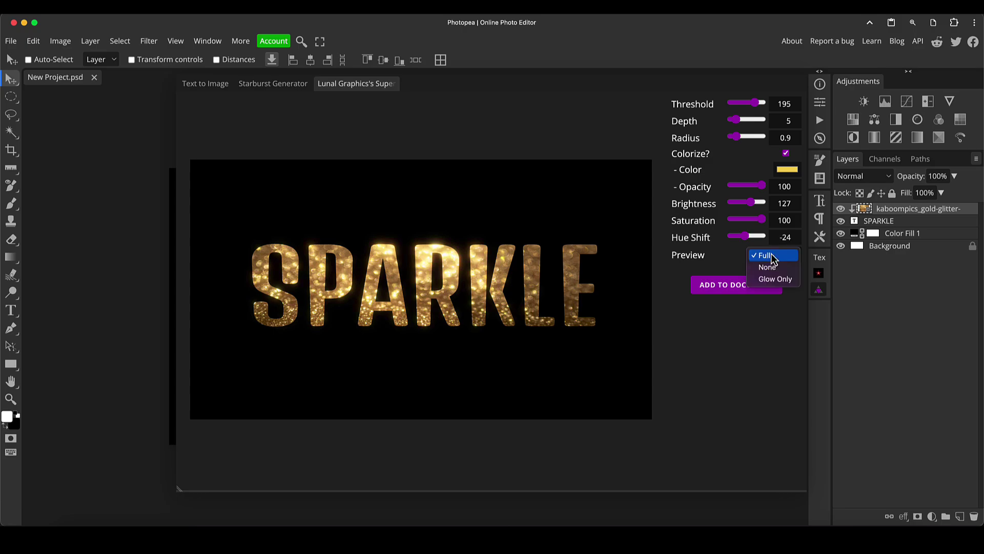
{"action": "left_click", "coordinate": [782, 280]}
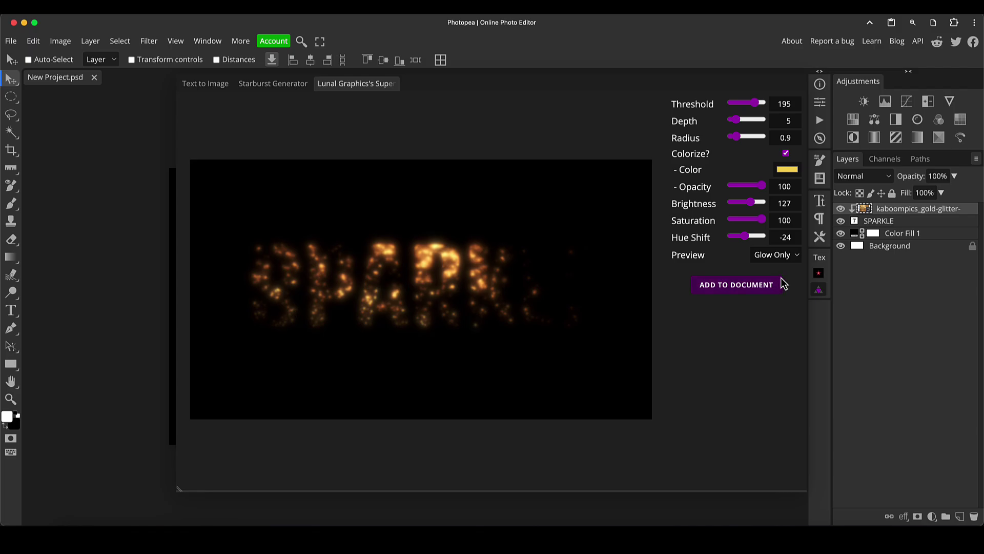
{"action": "left_click", "coordinate": [781, 261]}
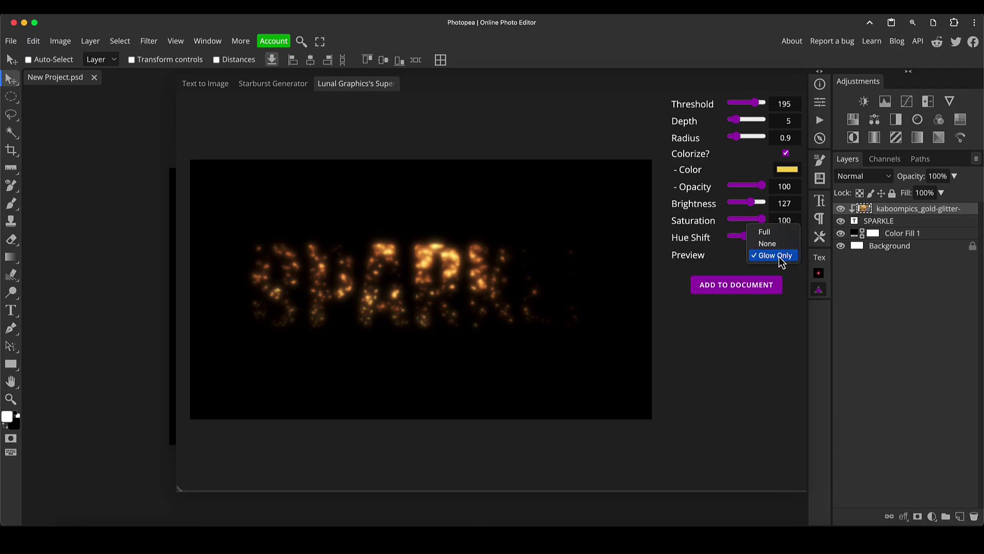
{"action": "left_click", "coordinate": [775, 245]}
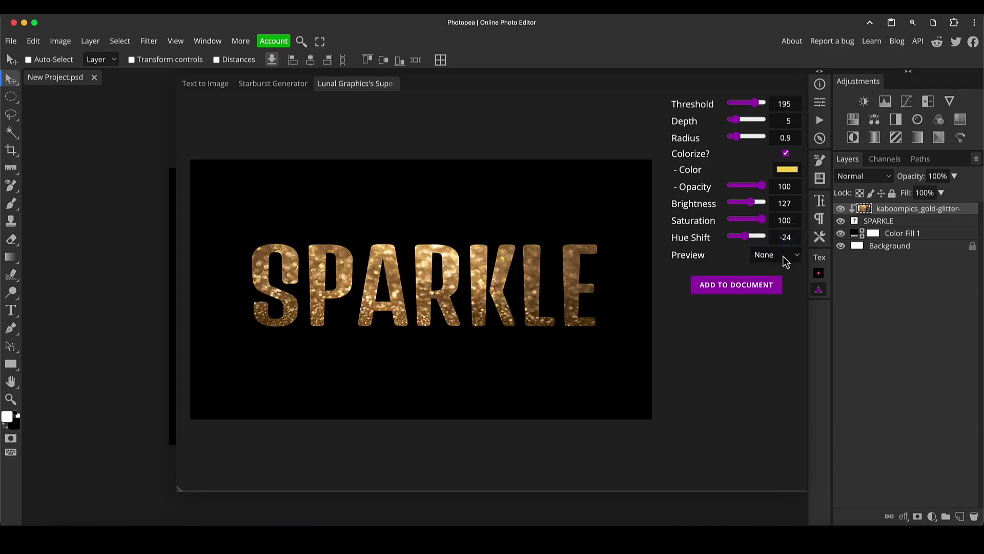
{"action": "left_click", "coordinate": [786, 261]}
{"action": "left_click", "coordinate": [783, 251]}
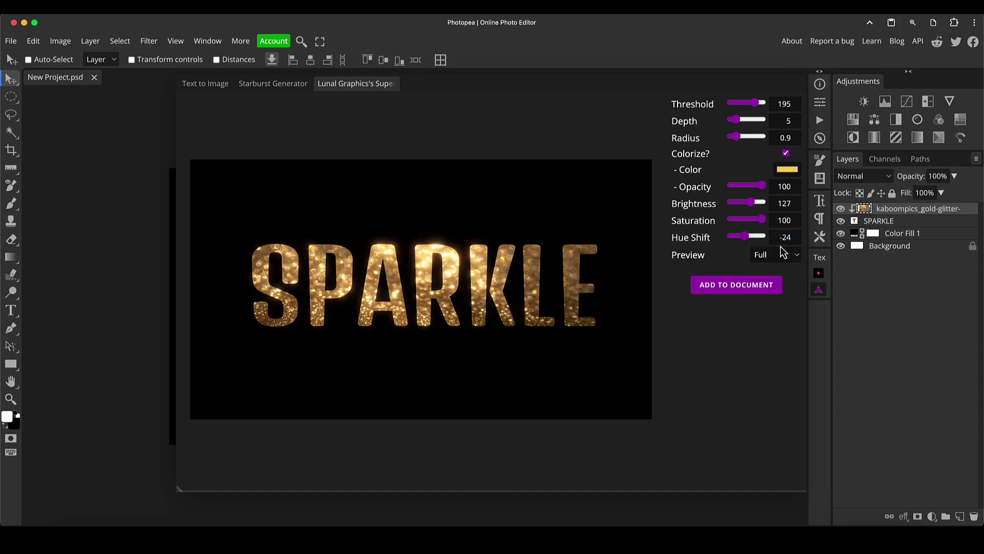
Raise Threshold to 172, add the glow as a layer, and shrink the plugin window
{"action": "left_click_drag", "start_coordinate": [755, 103], "coordinate": [752, 109]}
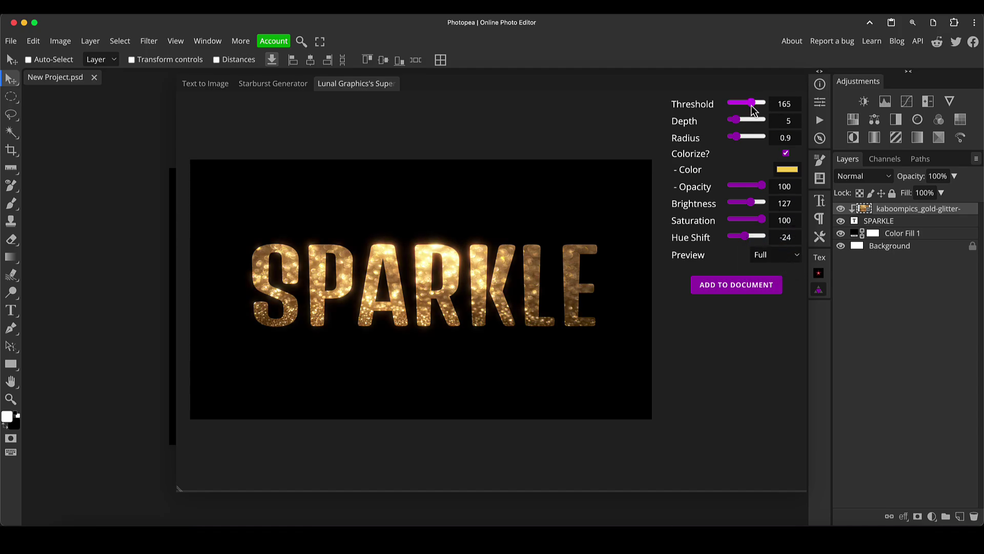
{"action": "left_click", "coordinate": [723, 293]}
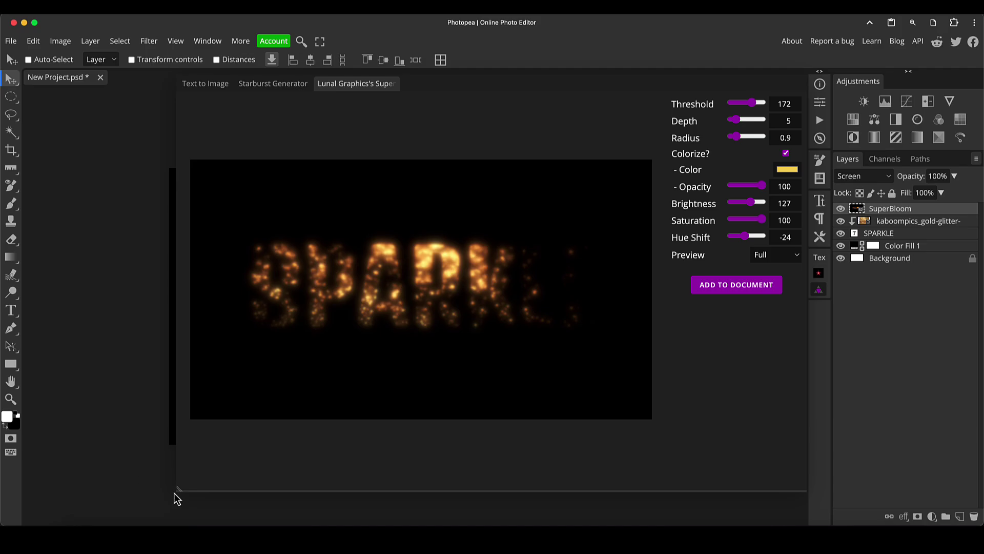
{"action": "left_click_drag", "start_coordinate": [177, 490], "coordinate": [497, 339]}
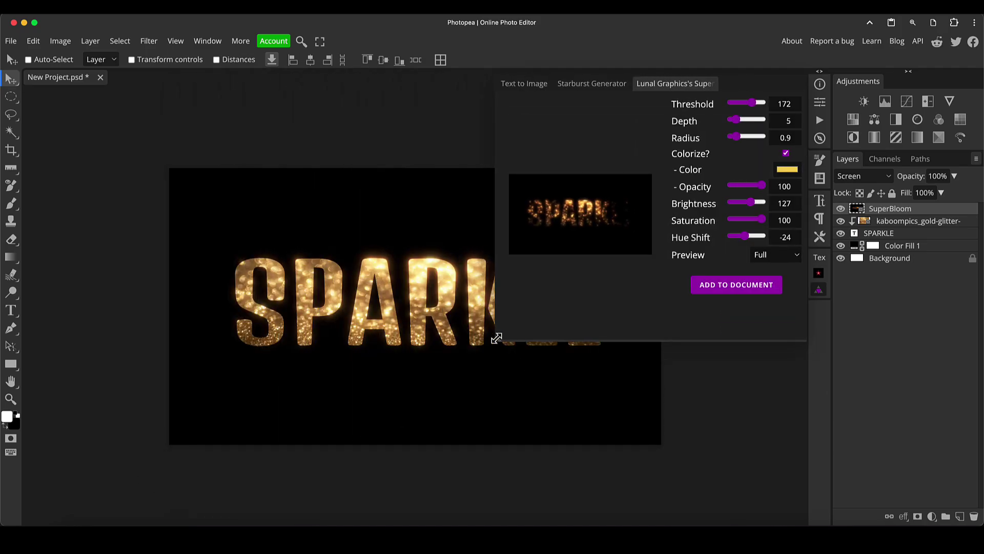
Close the plugin and compare the glow layer in Lighten mode by toggling its visibility
{"action": "left_click", "coordinate": [818, 291]}
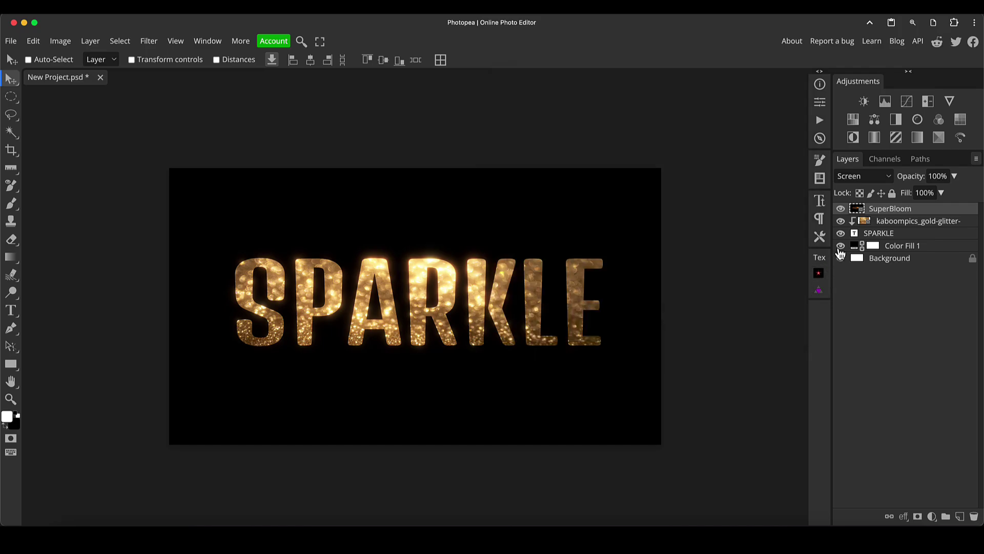
{"action": "left_click", "coordinate": [841, 209]}
{"action": "left_click", "coordinate": [841, 209]}
{"action": "left_click", "coordinate": [850, 178]}
{"action": "left_click", "coordinate": [855, 165]}
{"action": "left_click", "coordinate": [842, 210]}
{"action": "left_click", "coordinate": [842, 210]}
{"action": "left_click", "coordinate": [842, 210]}
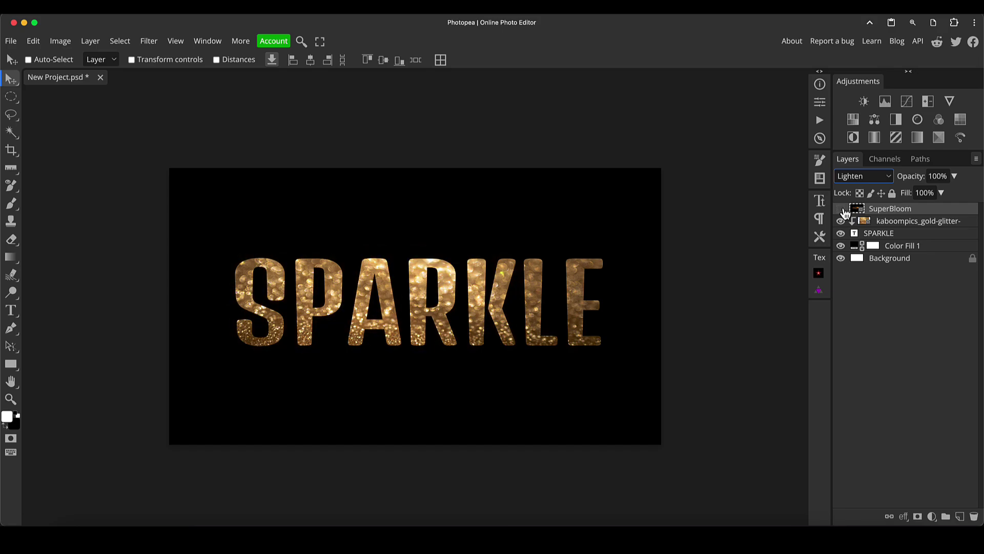
{"action": "left_click", "coordinate": [842, 210]}
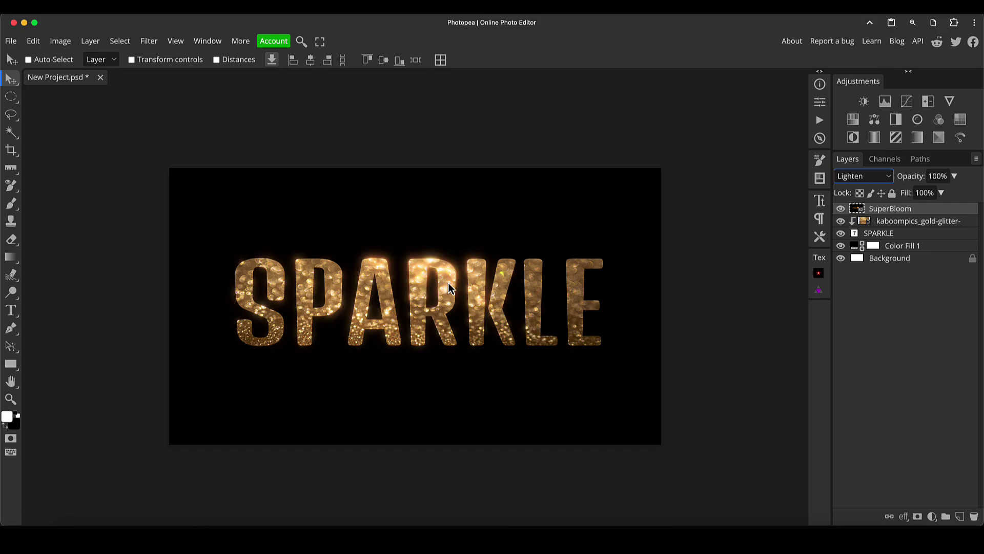
Try Hard Light and Color Dodge, lower opacity to 54%, then return the glow layer to Screen
{"action": "left_click", "coordinate": [863, 180]}
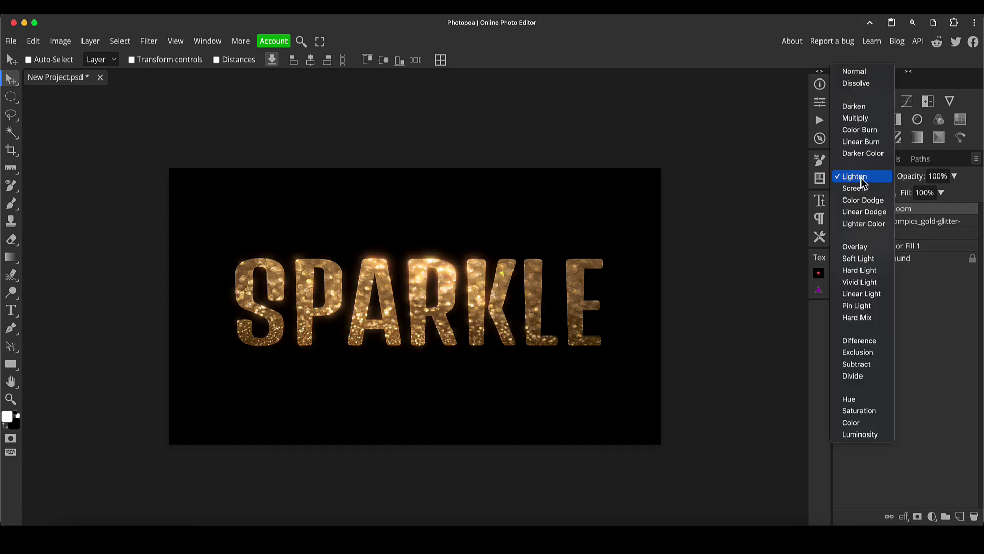
{"action": "left_click", "coordinate": [866, 270]}
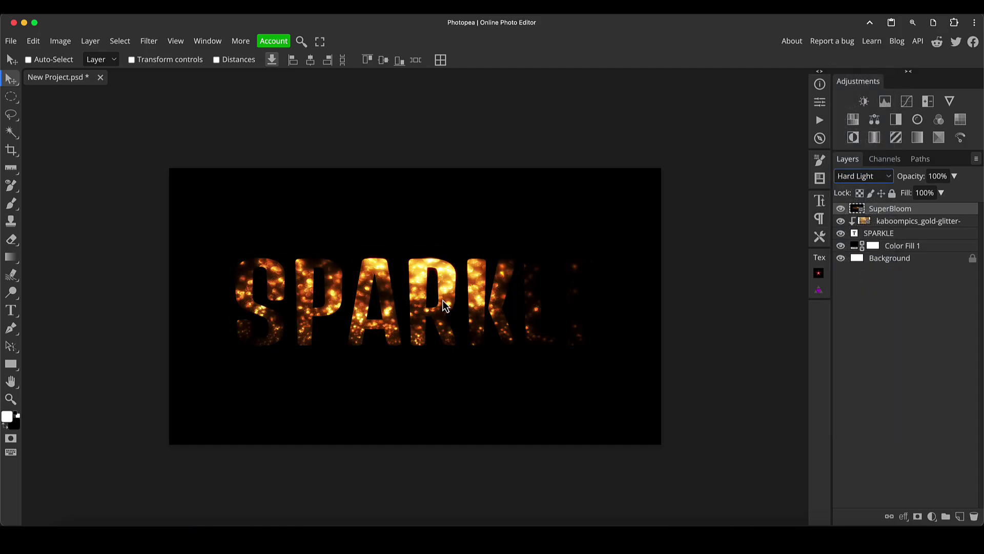
{"action": "left_click", "coordinate": [885, 177]}
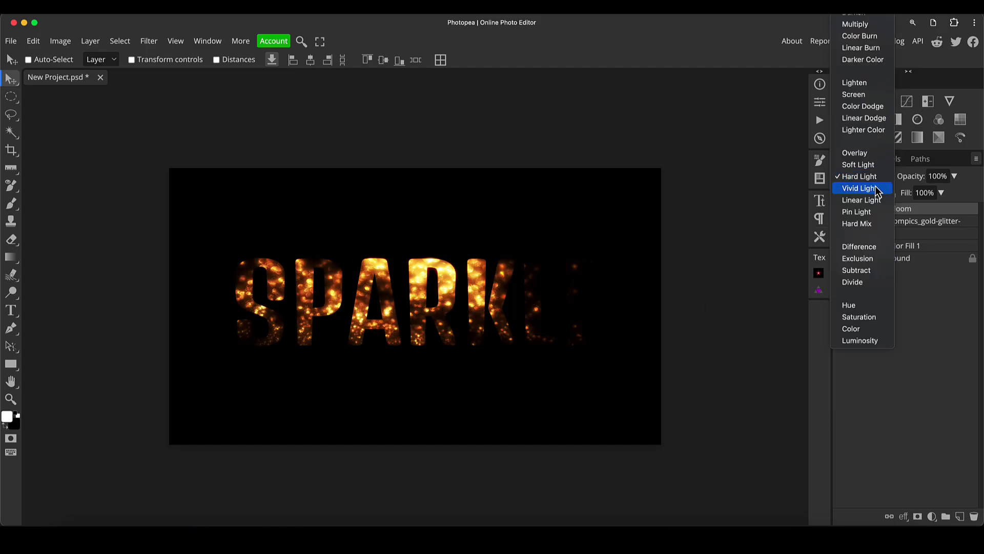
{"action": "left_click", "coordinate": [866, 106]}
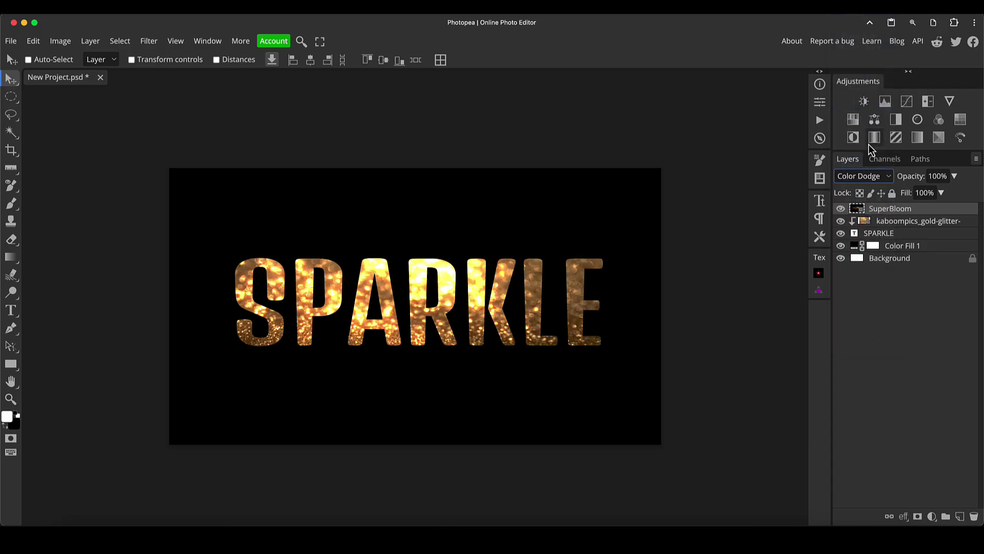
{"action": "left_click_drag", "start_coordinate": [921, 178], "coordinate": [943, 176]}
{"action": "left_click", "coordinate": [864, 176]}
{"action": "left_click", "coordinate": [857, 162]}
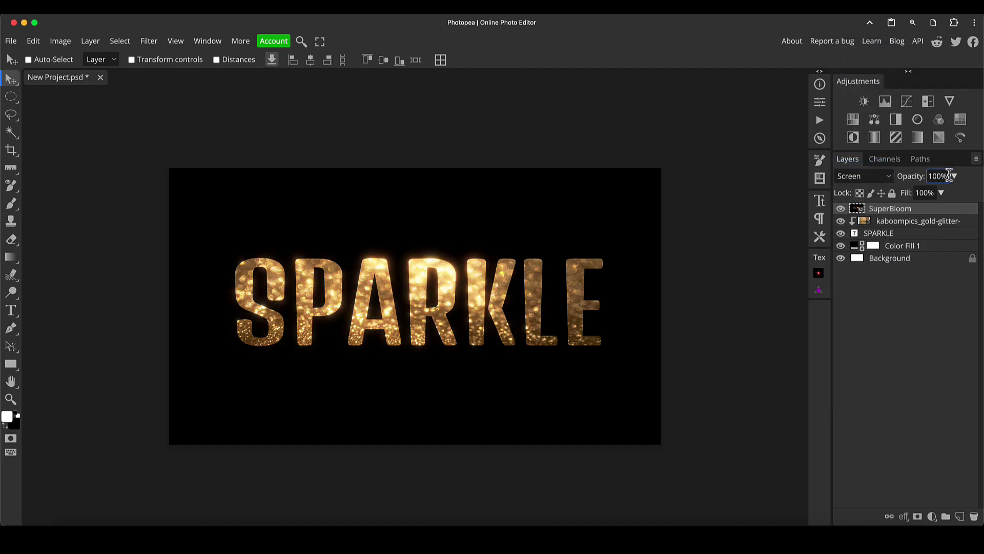